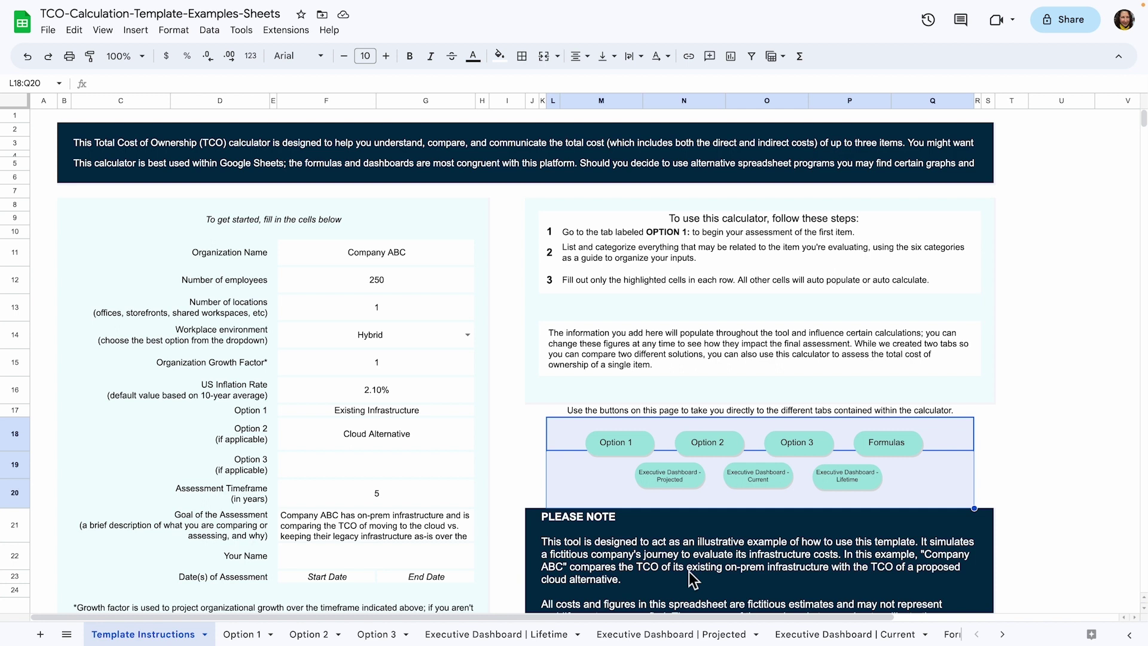
Go over the setup entries: Organization Name Company ABC, Existing Infrastructure, Cloud Alternative and empty Option 3.
{"action": "left_click", "coordinate": [377, 252]}
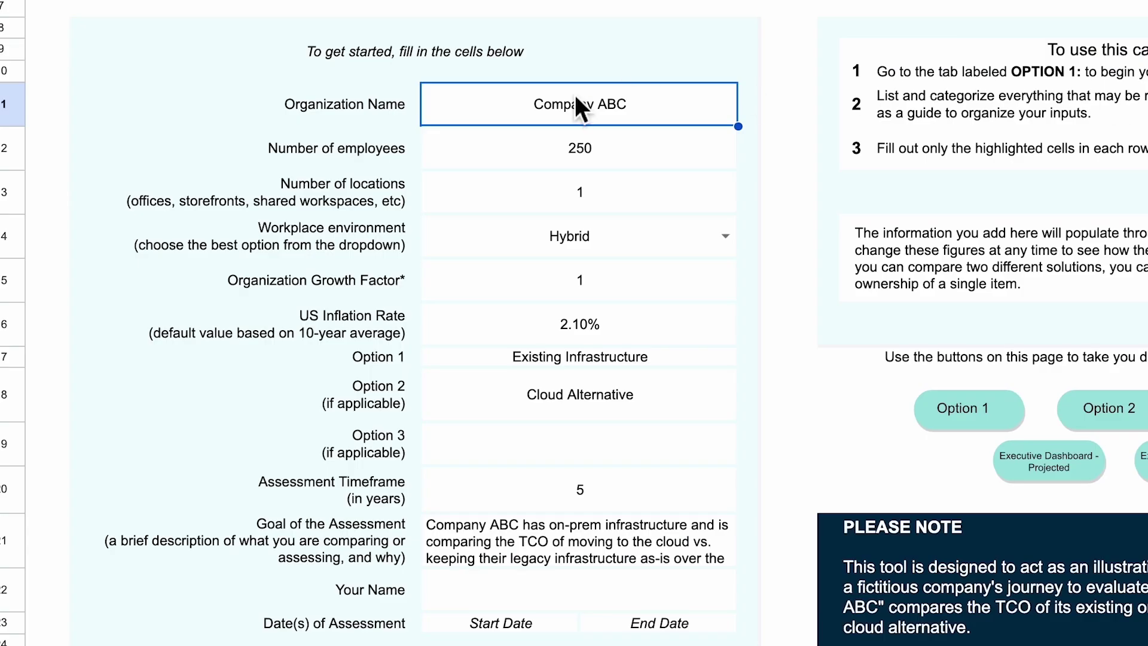
{"action": "left_click_drag", "start_coordinate": [576, 98], "coordinate": [606, 483]}
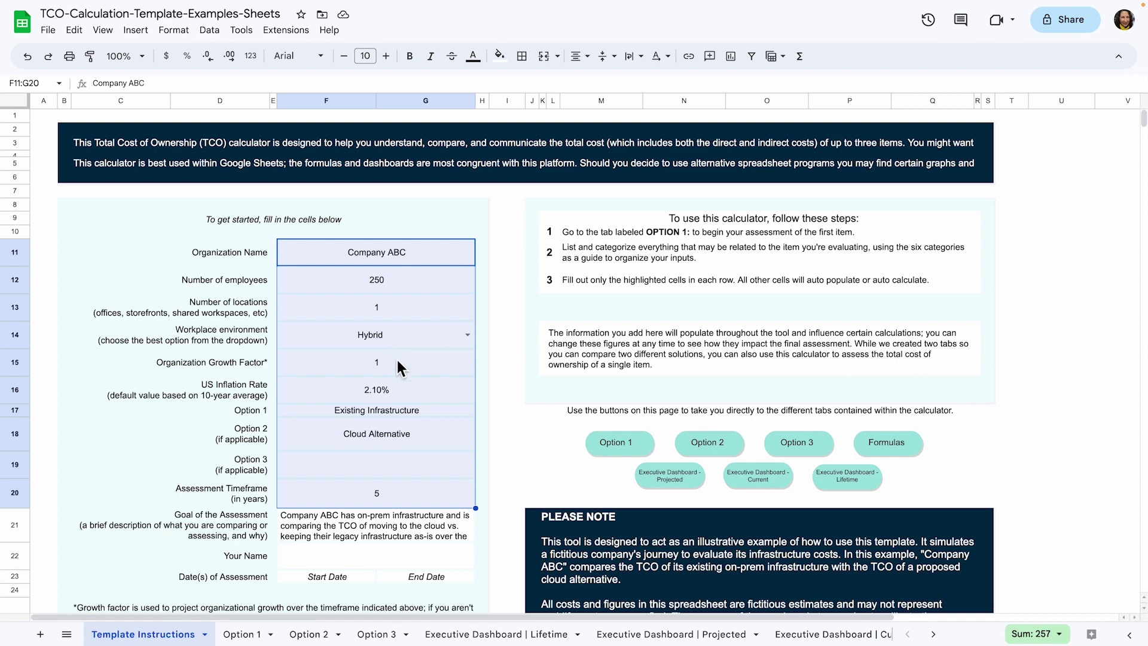
{"action": "left_click", "coordinate": [406, 415]}
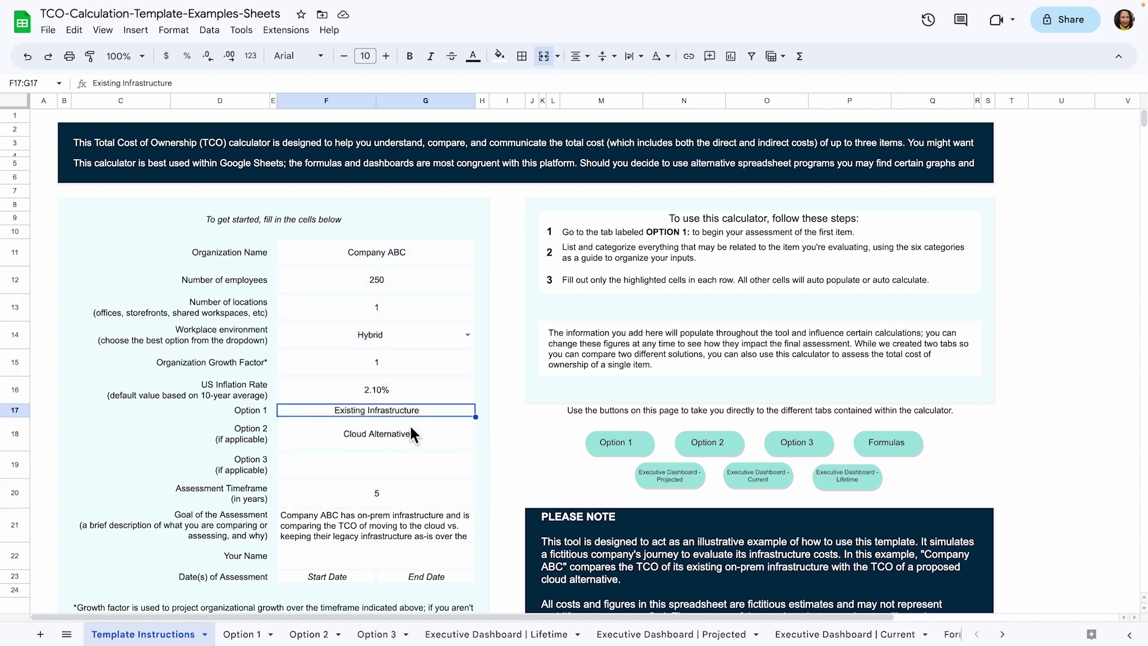
{"action": "left_click", "coordinate": [413, 436]}
{"action": "left_click", "coordinate": [421, 466]}
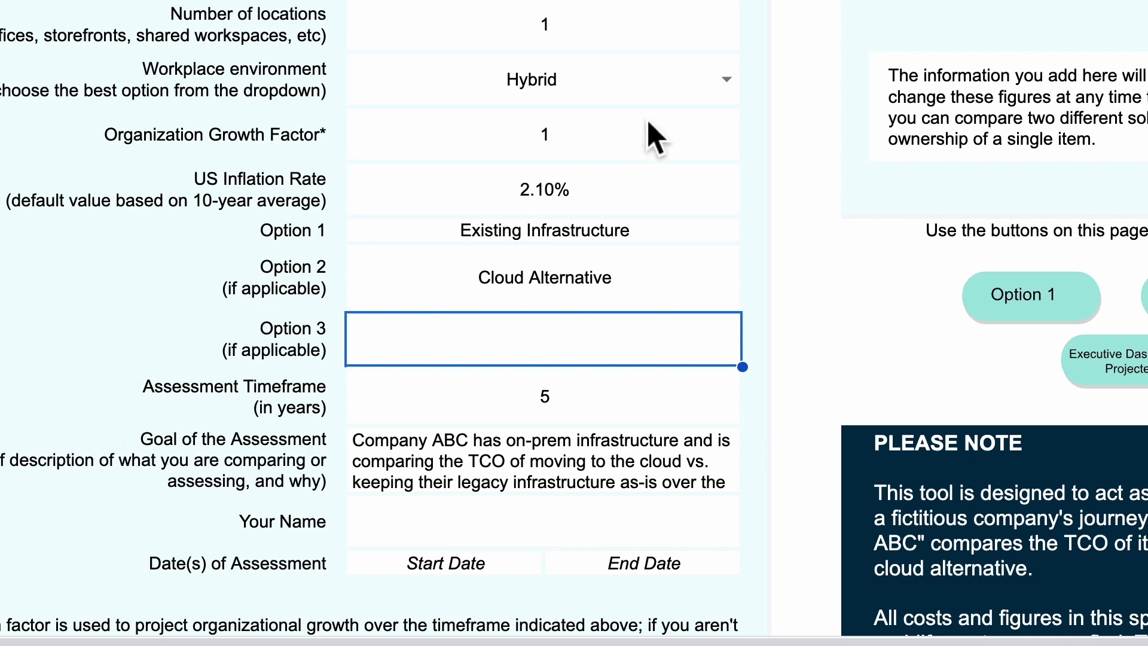
Point out the Organization Growth Factor, the 2.10% US Inflation Rate and the Assessment Timeframe of 5.
{"action": "left_click", "coordinate": [655, 141]}
{"action": "left_click", "coordinate": [658, 198]}
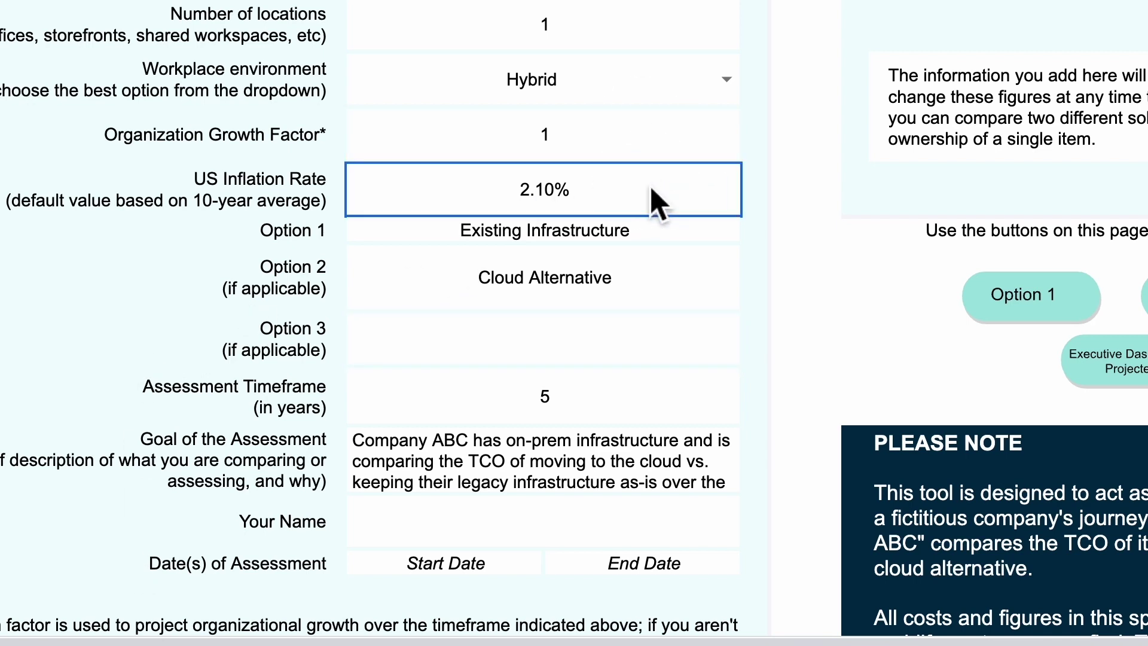
{"action": "left_click", "coordinate": [616, 407]}
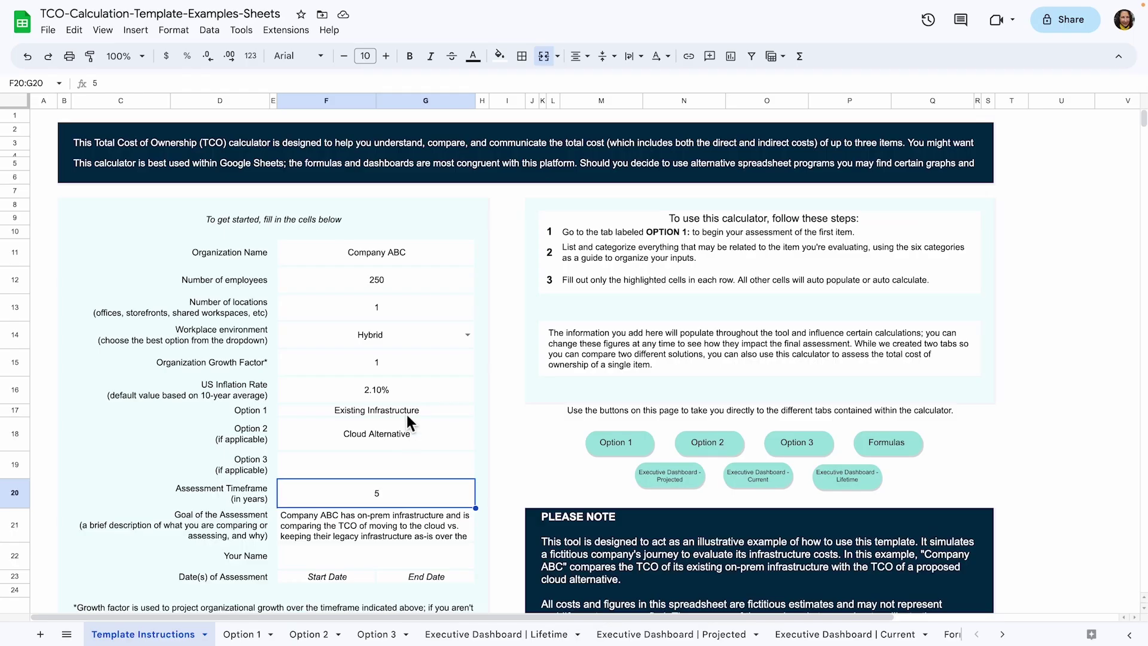
{"action": "left_click", "coordinate": [422, 356]}
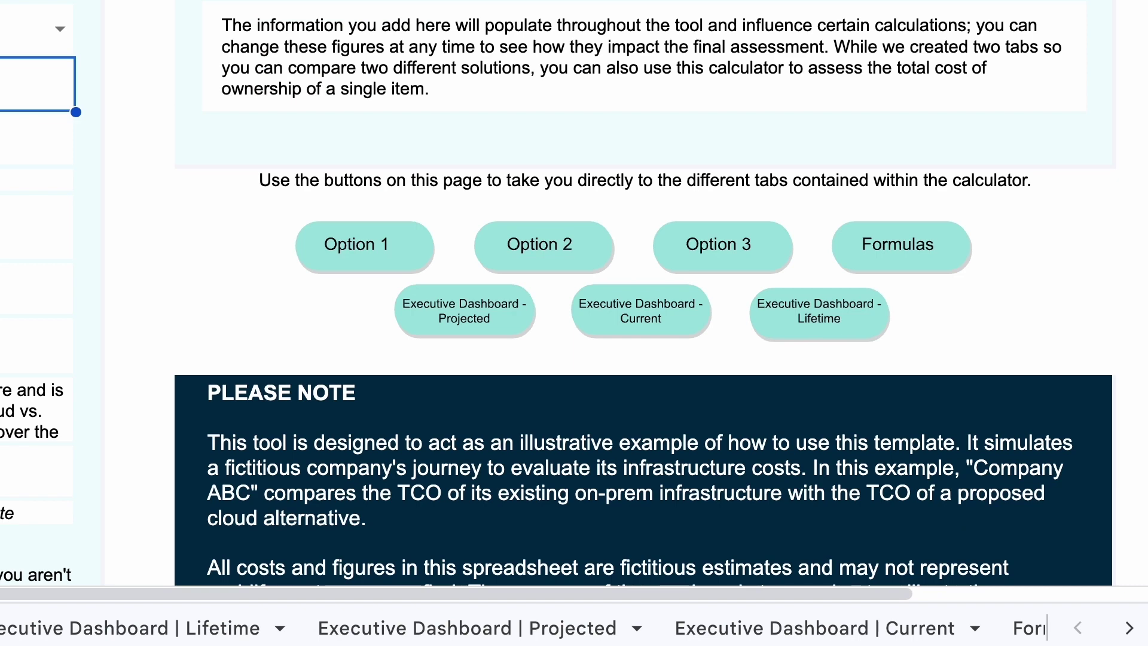
Glance at the Formulas sheet, then revisit the US Inflation Rate and Assessment Timeframe values.
{"action": "left_click", "coordinate": [1024, 629]}
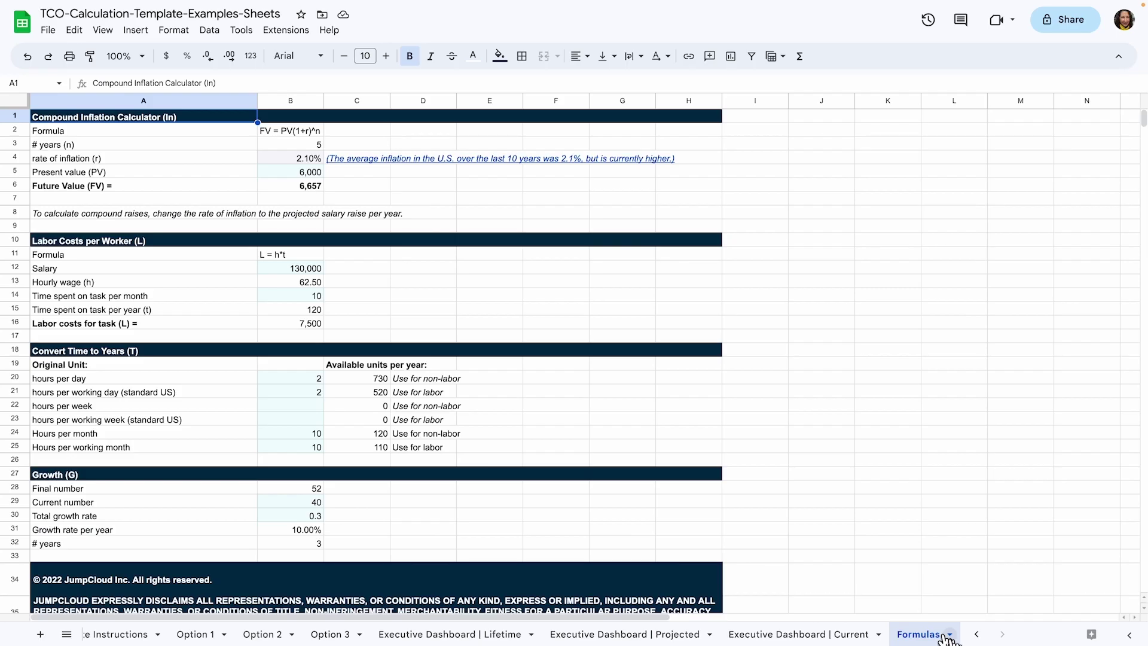
{"action": "left_click", "coordinate": [122, 639]}
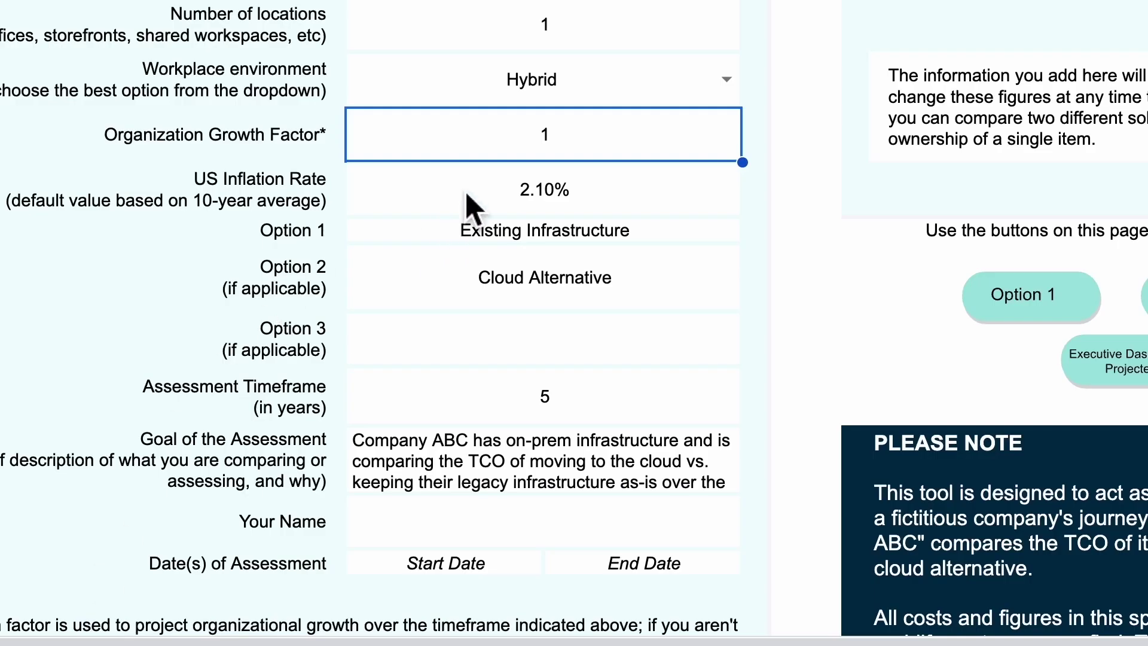
{"action": "left_click", "coordinate": [467, 193]}
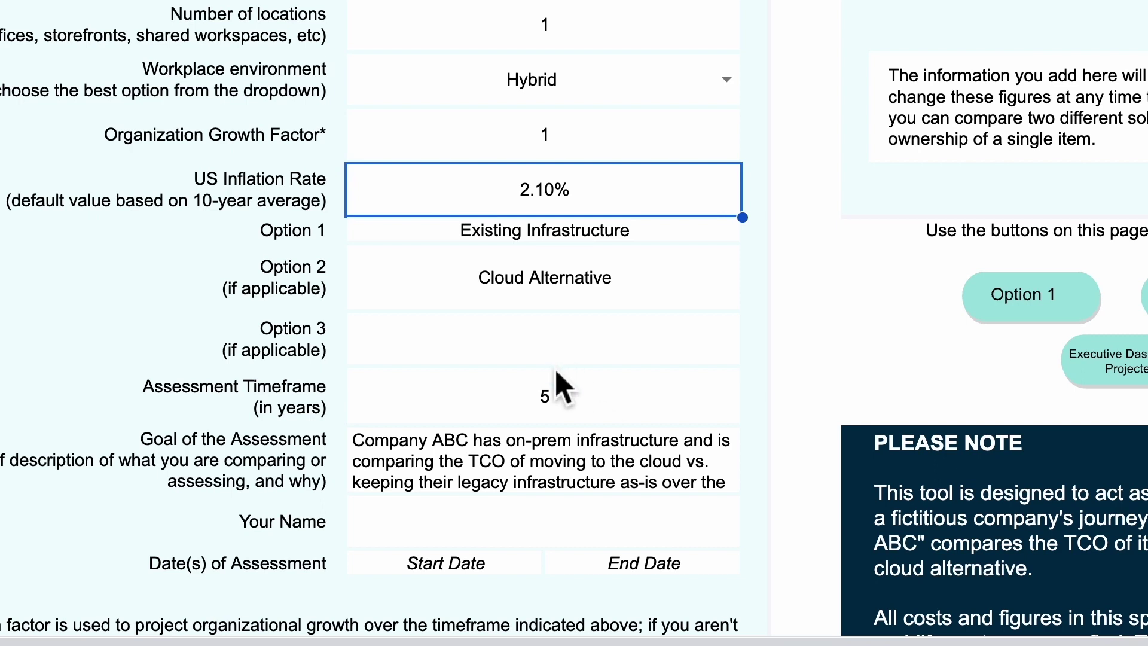
{"action": "left_click", "coordinate": [567, 413]}
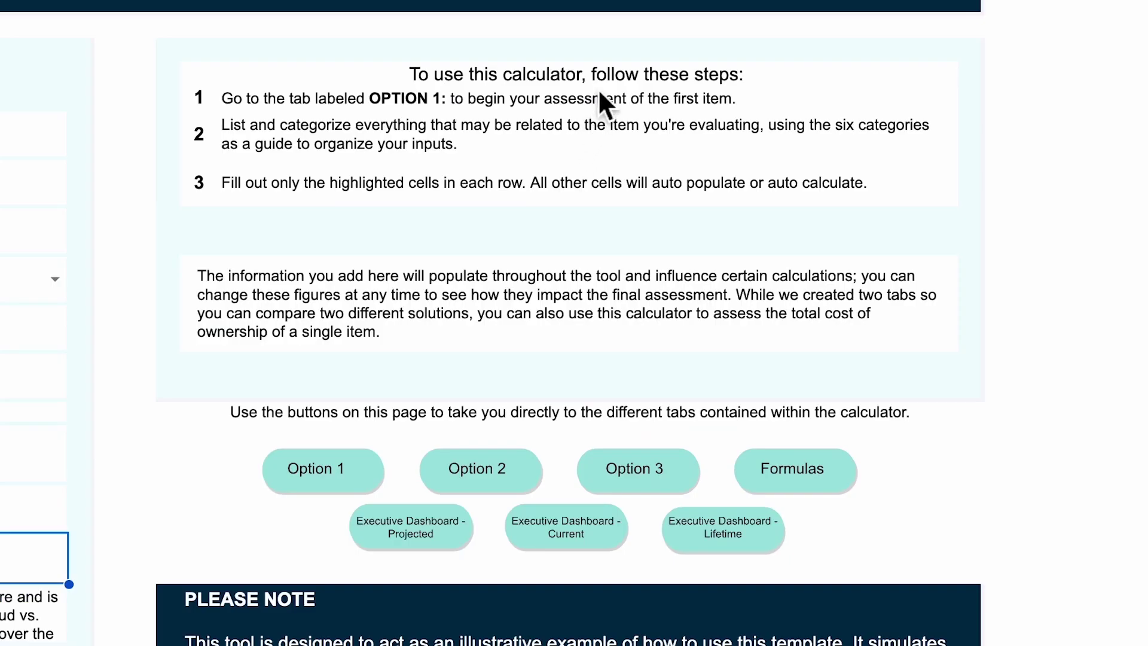
Highlight the calculator usage steps and sheet links, then go to the Option 1 sheet.
{"action": "left_click_drag", "start_coordinate": [775, 226], "coordinate": [788, 320]}
{"action": "left_click_drag", "start_coordinate": [225, 418], "coordinate": [1077, 567]}
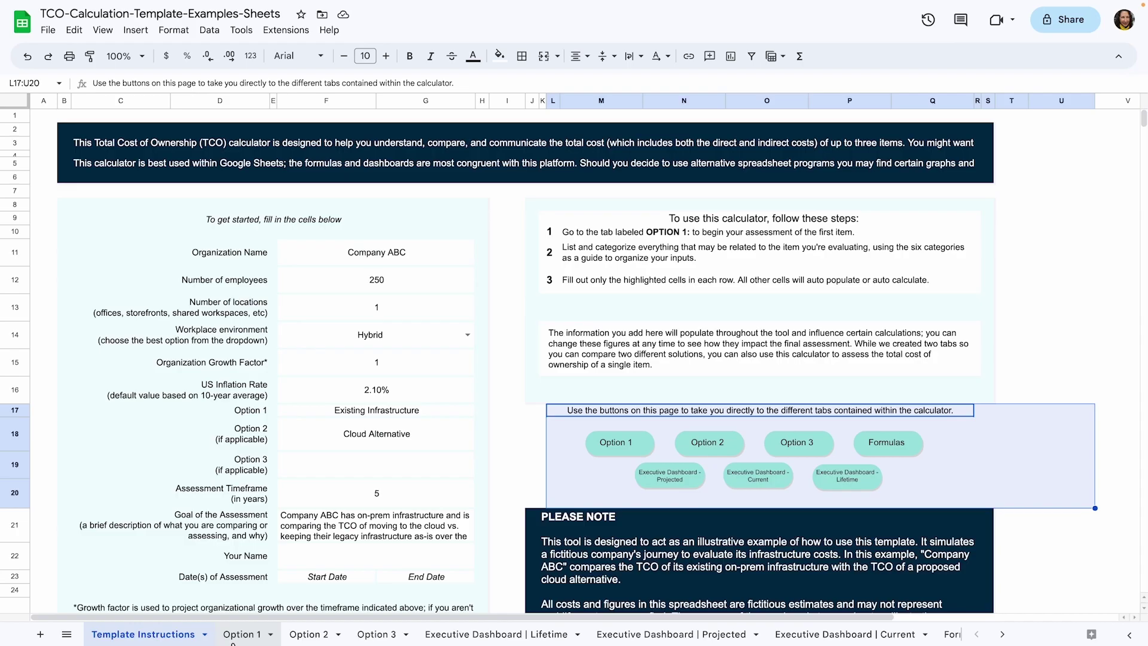
{"action": "left_click", "coordinate": [234, 636]}
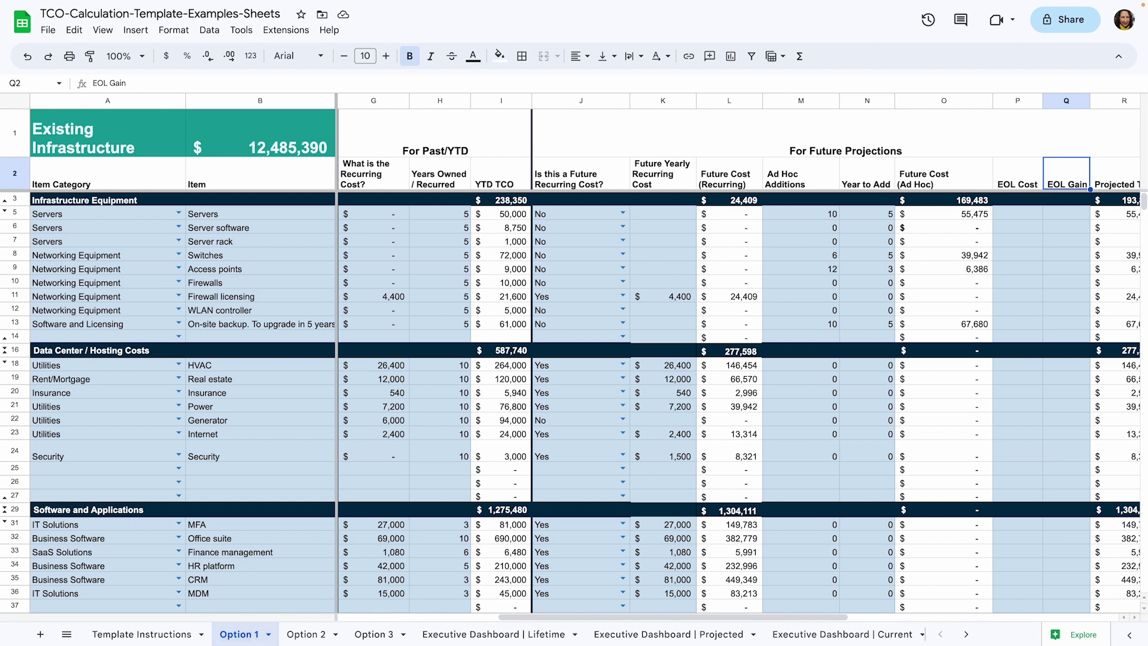
{"action": "left_click", "coordinate": [237, 638]}
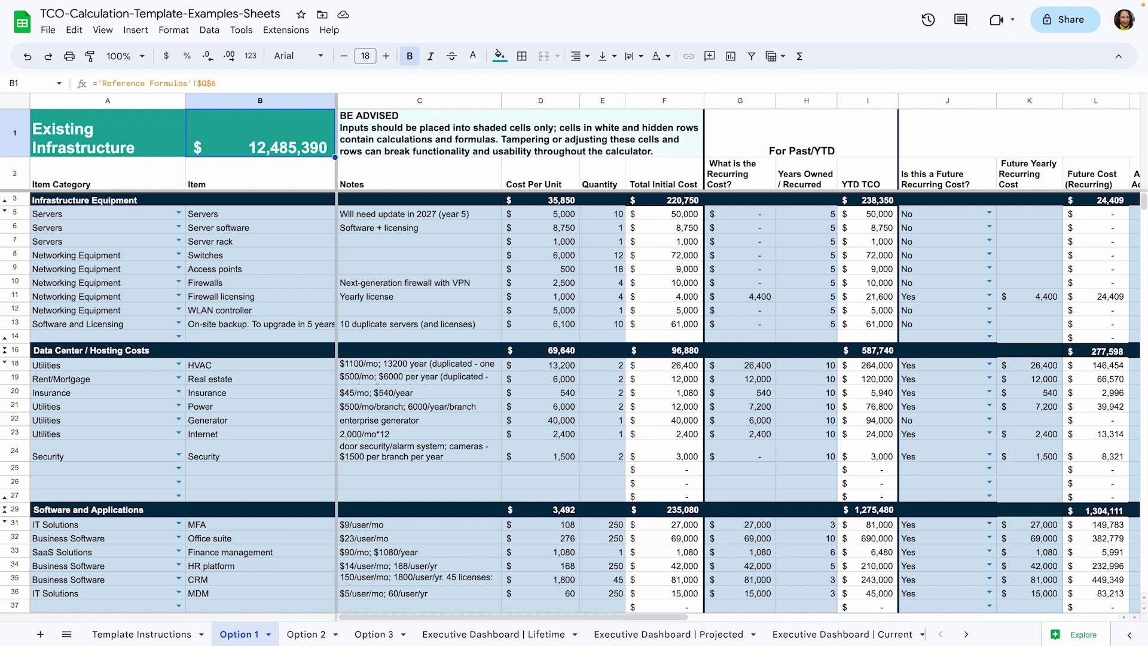
{"action": "left_click", "coordinate": [101, 138]}
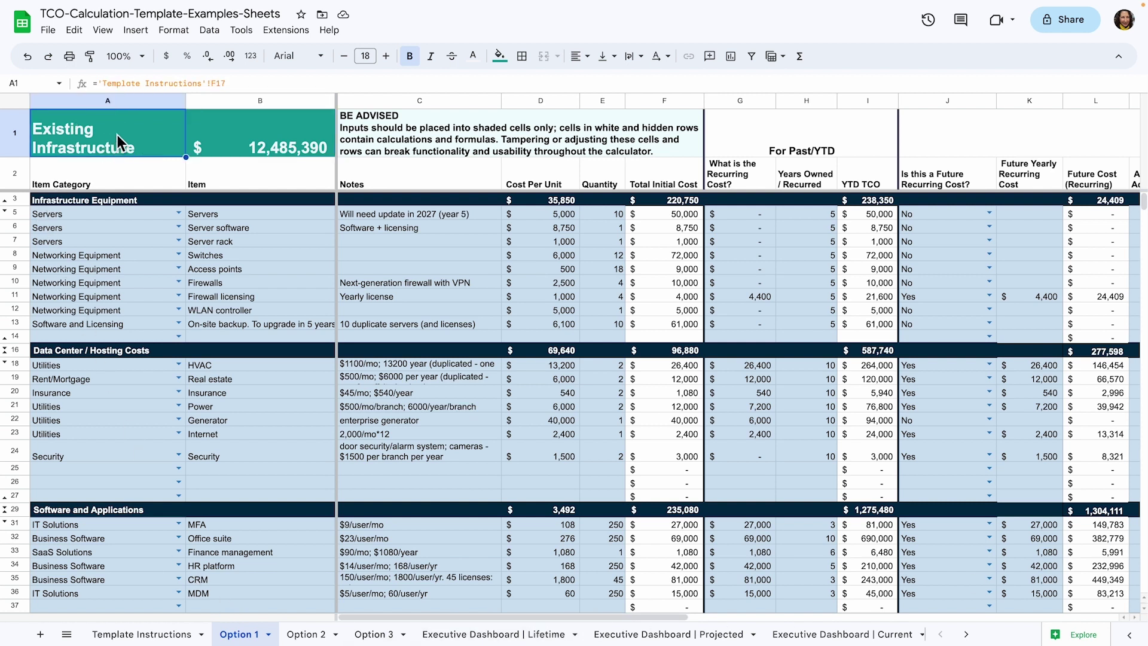
{"action": "left_click", "coordinate": [264, 130]}
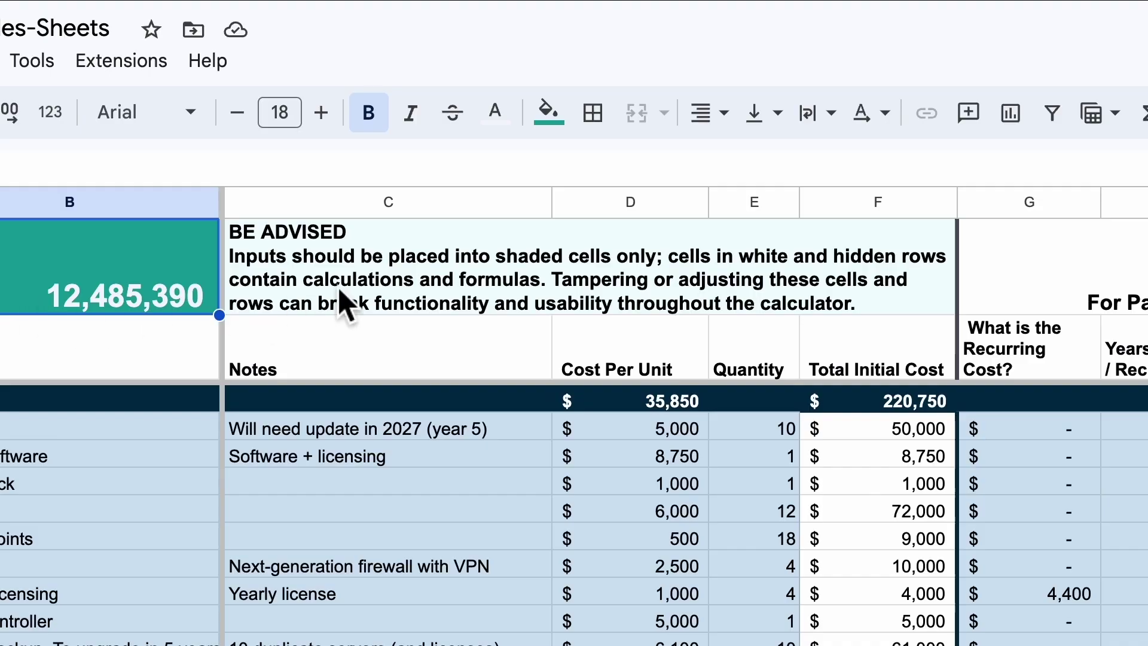
{"action": "left_click", "coordinate": [370, 299]}
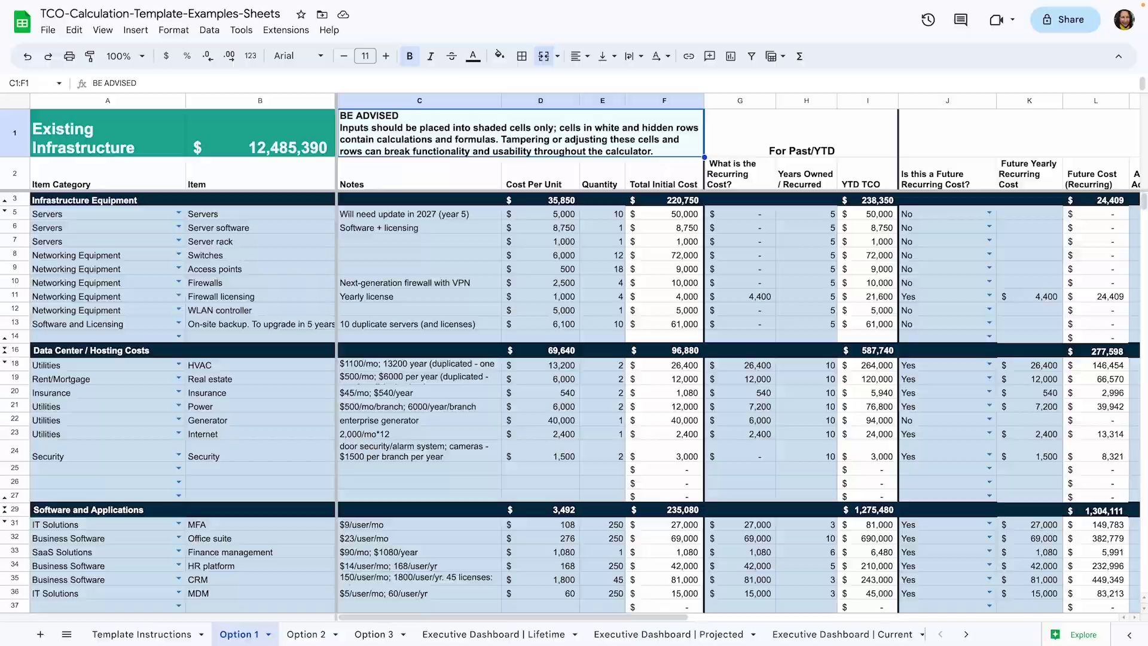
{"action": "left_click", "coordinate": [143, 199]}
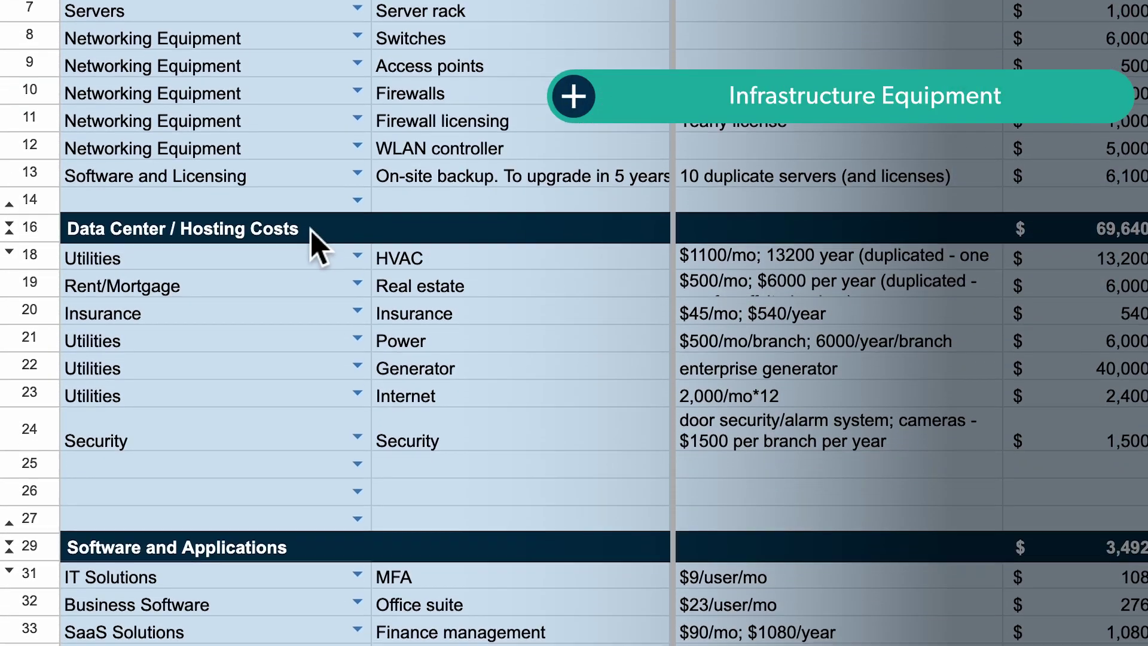
{"action": "left_click", "coordinate": [311, 300]}
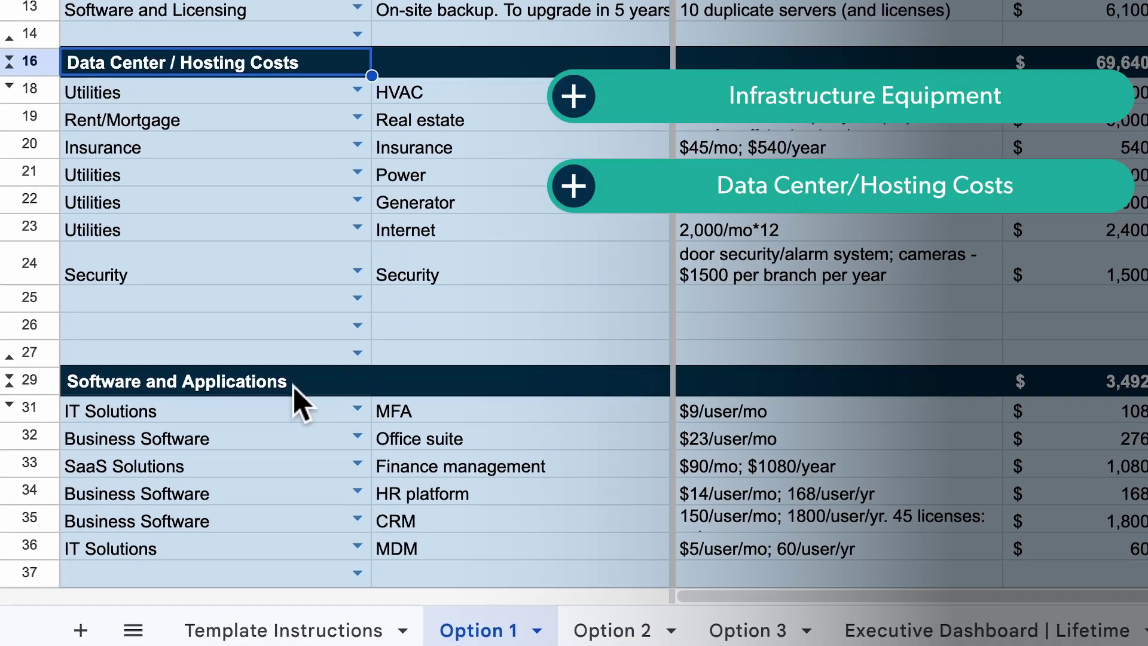
{"action": "left_click", "coordinate": [308, 481]}
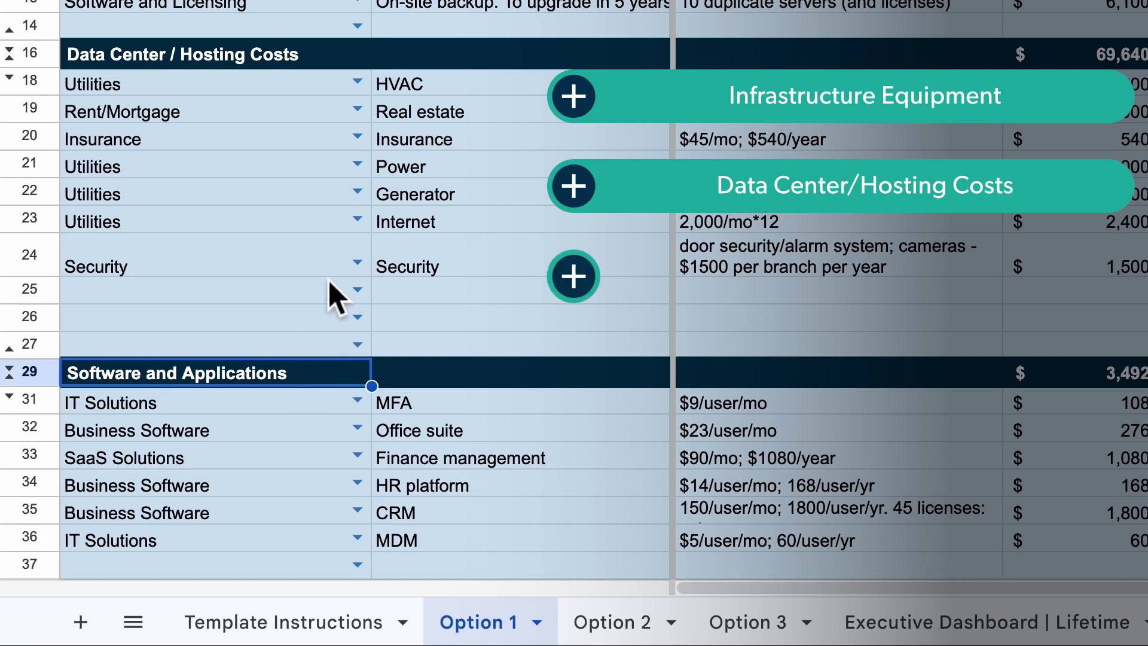
{"action": "scroll", "coordinate": [328, 281], "scroll_direction": "down", "scroll_amount": 10}
{"action": "scroll", "coordinate": [335, 290], "scroll_direction": "up", "scroll_amount": 4}
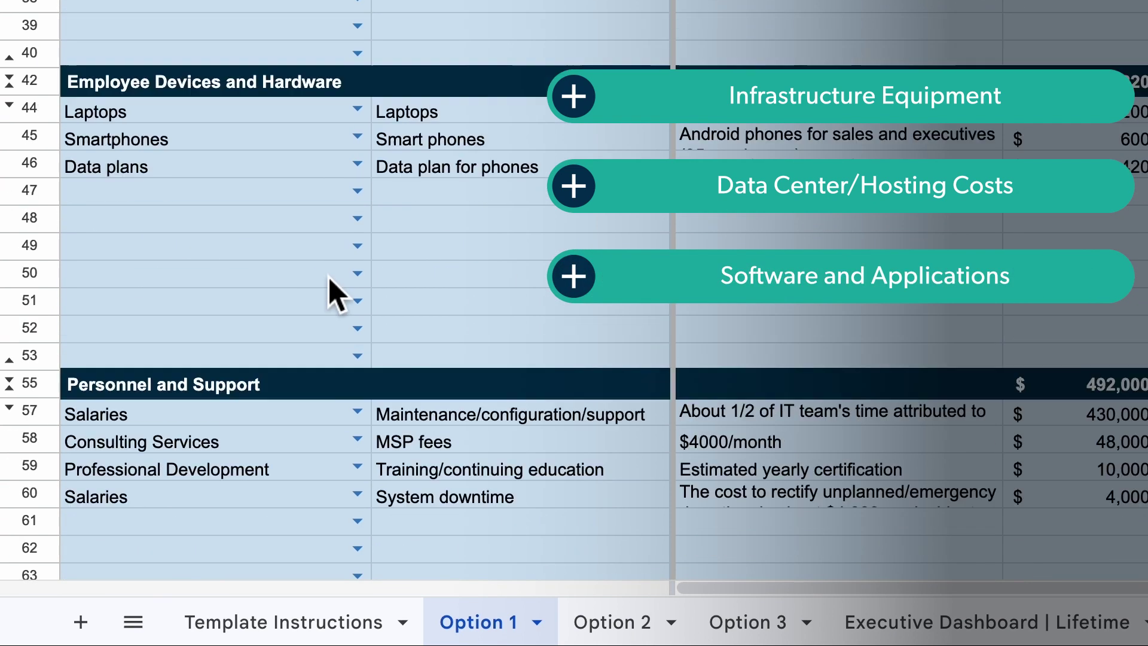
{"action": "left_click", "coordinate": [322, 81]}
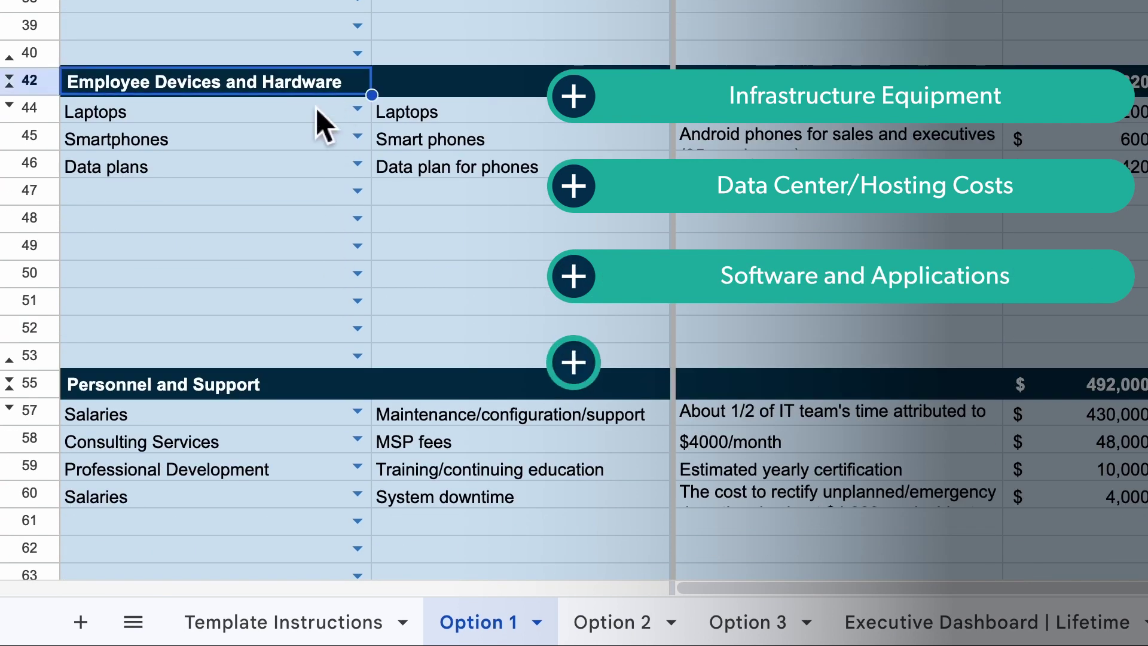
{"action": "left_click", "coordinate": [292, 389]}
{"action": "scroll", "coordinate": [316, 259], "scroll_direction": "down", "scroll_amount": 7}
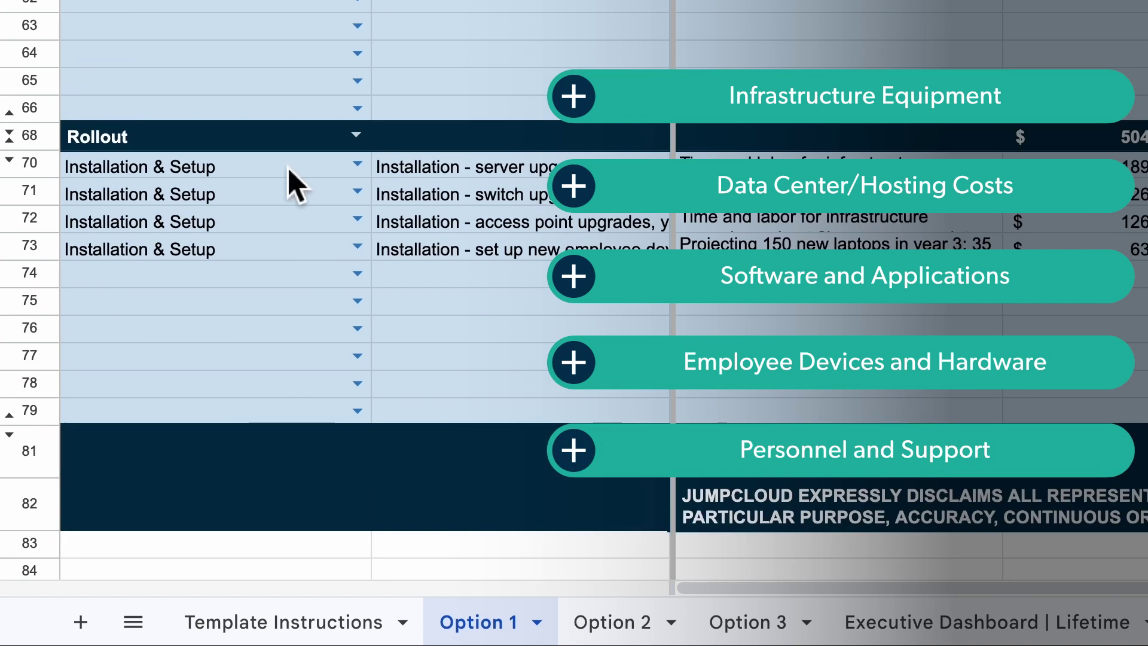
{"action": "left_click", "coordinate": [284, 139]}
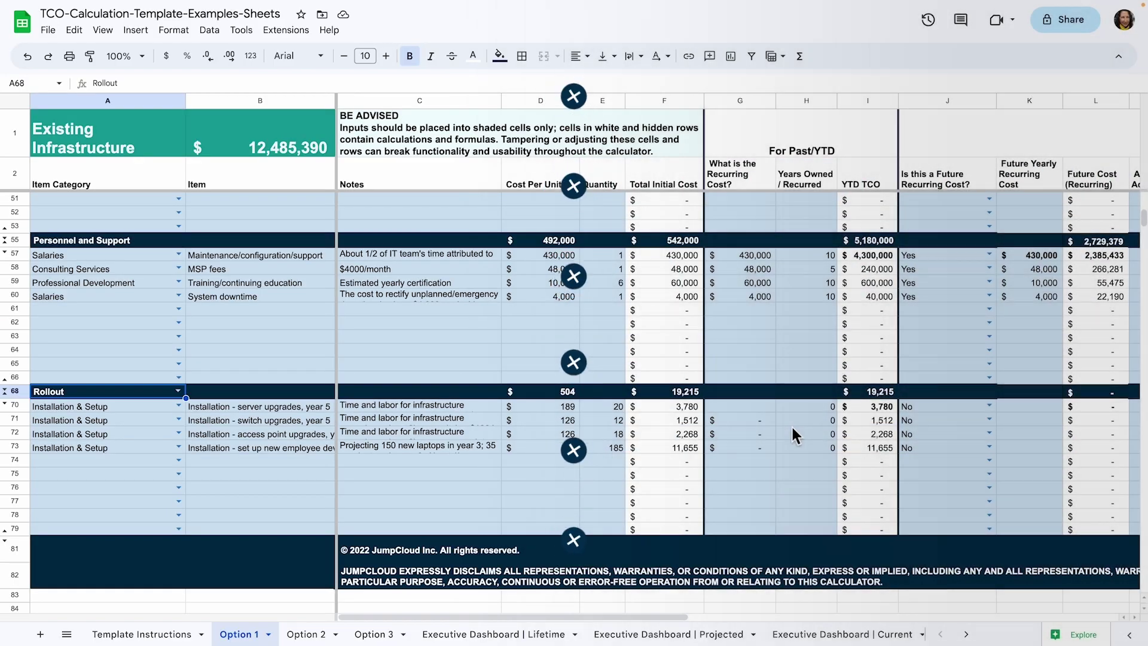
{"action": "scroll", "coordinate": [791, 426], "scroll_direction": "up", "scroll_amount": 10}
{"action": "scroll", "coordinate": [792, 427], "scroll_direction": "up", "scroll_amount": 2}
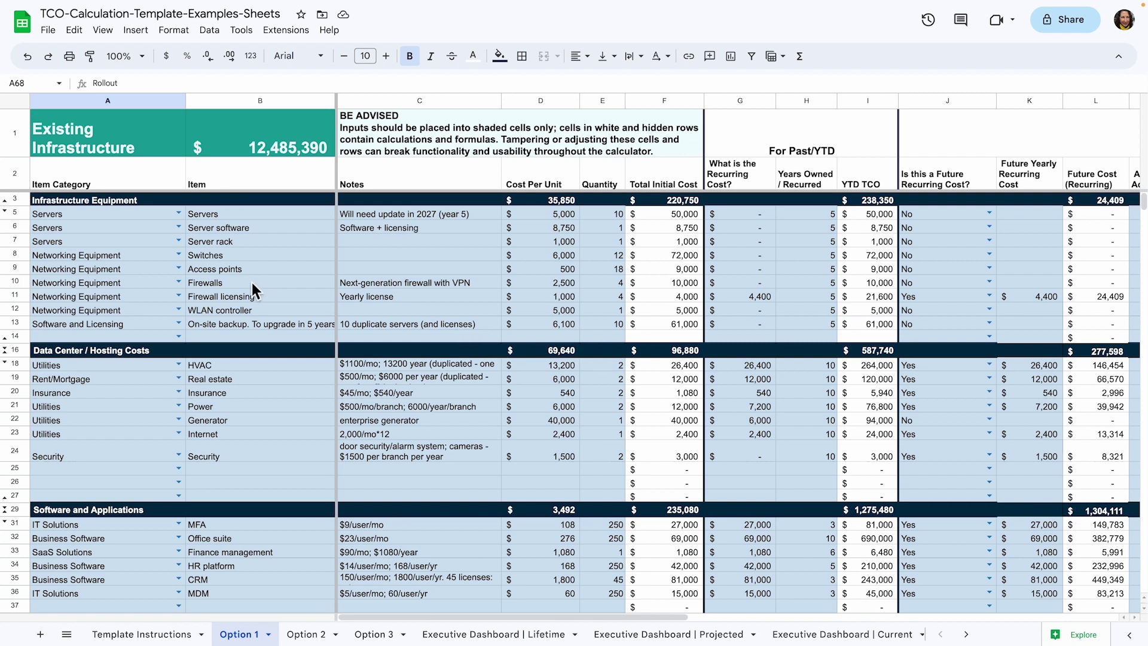
{"action": "left_click", "coordinate": [179, 213]}
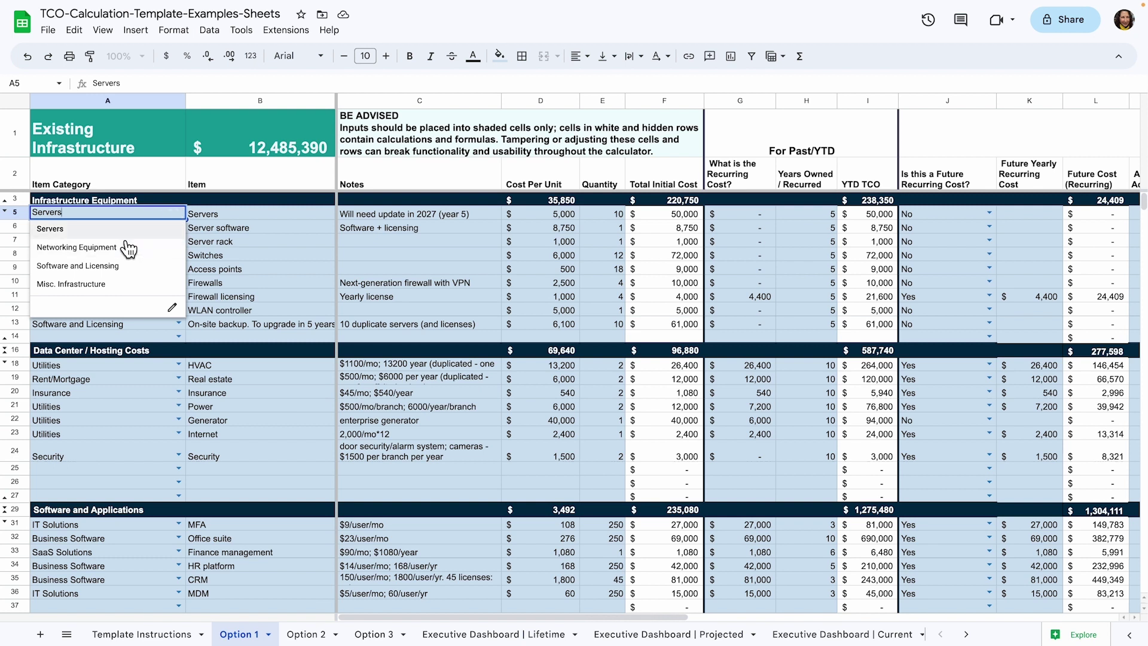
{"action": "left_click", "coordinate": [179, 363]}
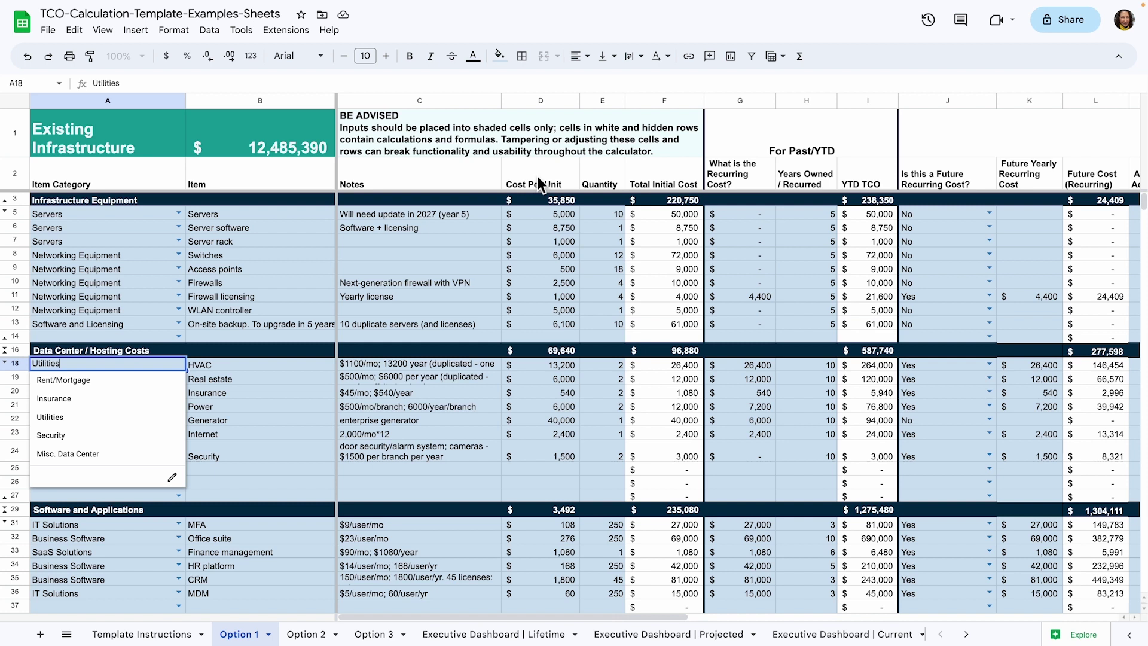
{"action": "left_click", "coordinate": [537, 177]}
{"action": "left_click", "coordinate": [602, 178]}
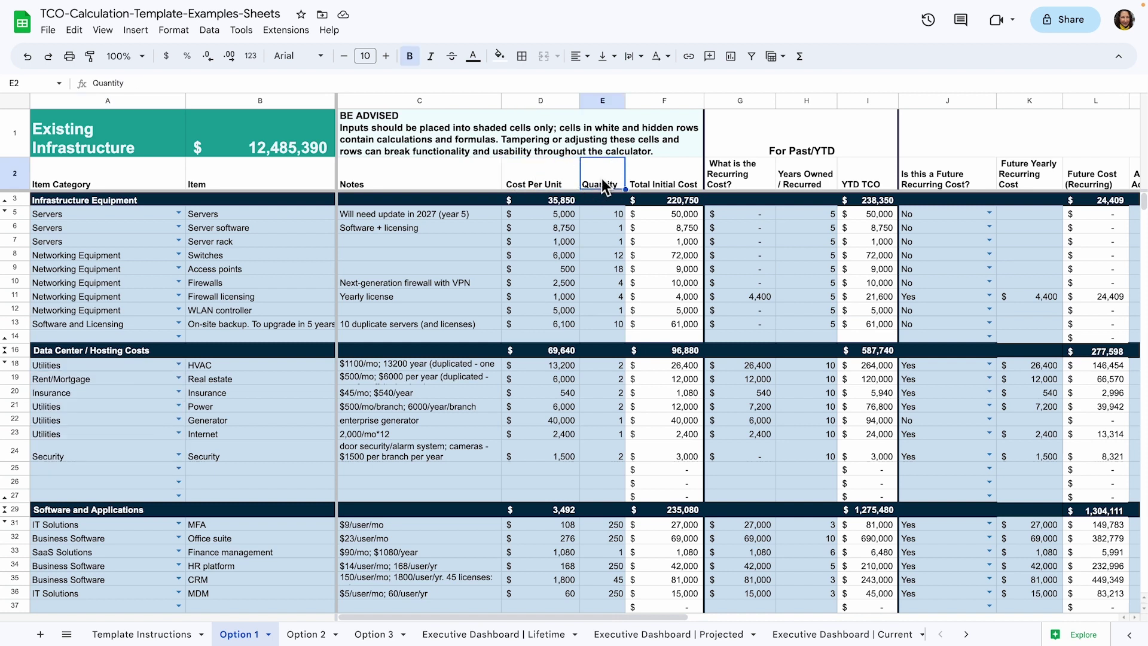
{"action": "left_click_drag", "start_coordinate": [554, 214], "coordinate": [610, 256]}
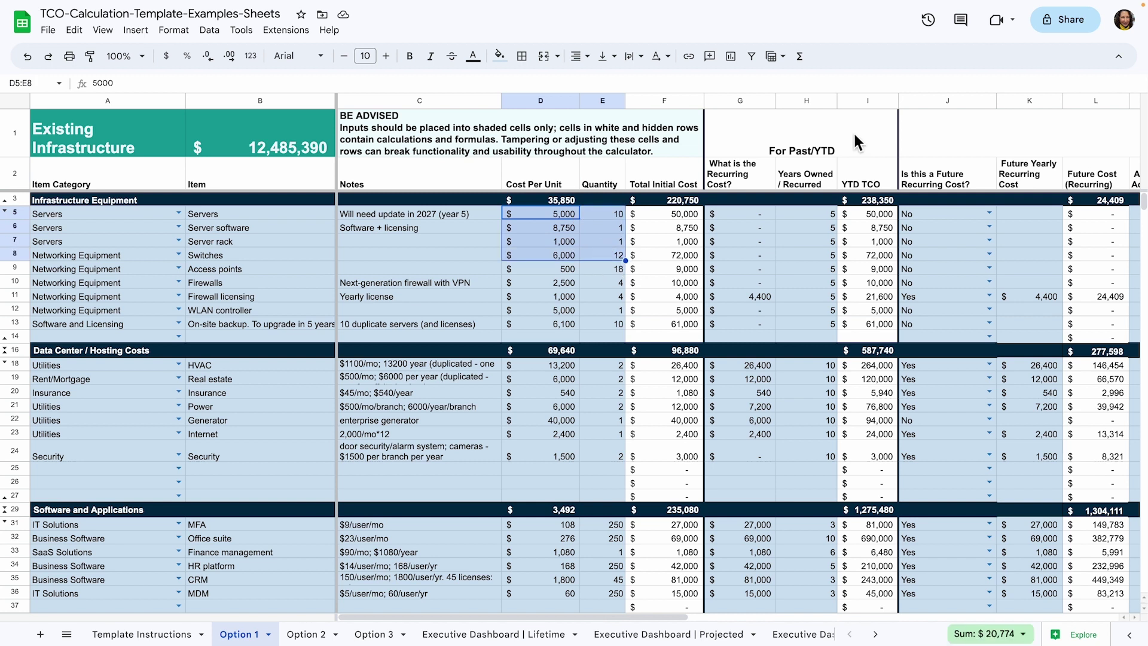
{"action": "left_click", "coordinate": [853, 142]}
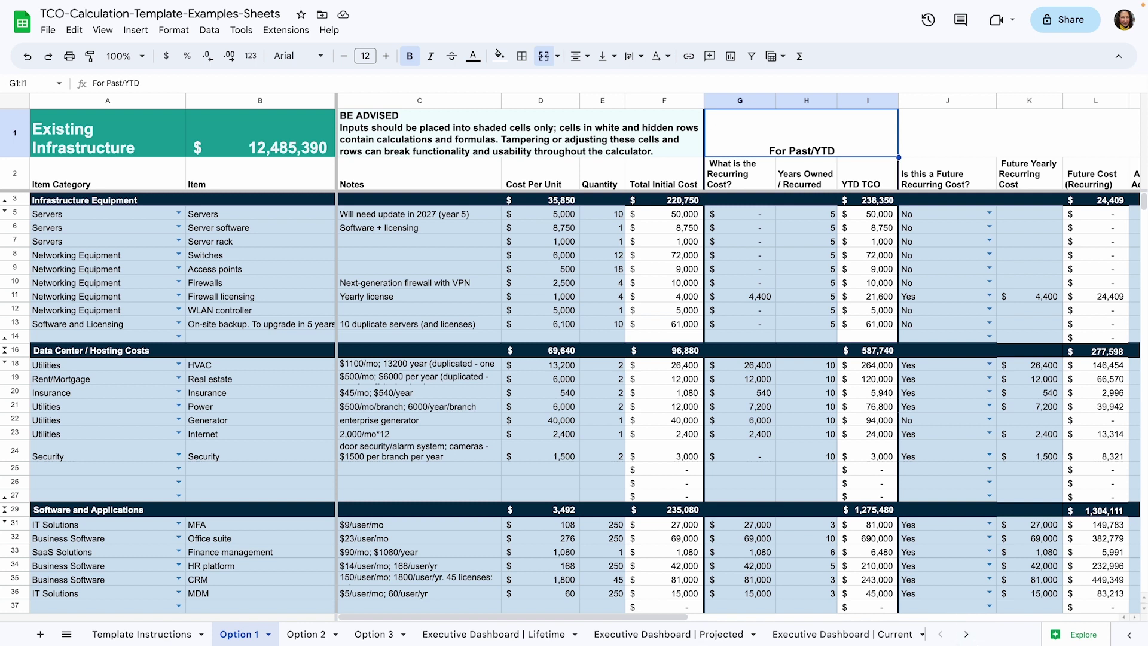
{"action": "left_click_drag", "start_coordinate": [659, 617], "coordinate": [845, 637]}
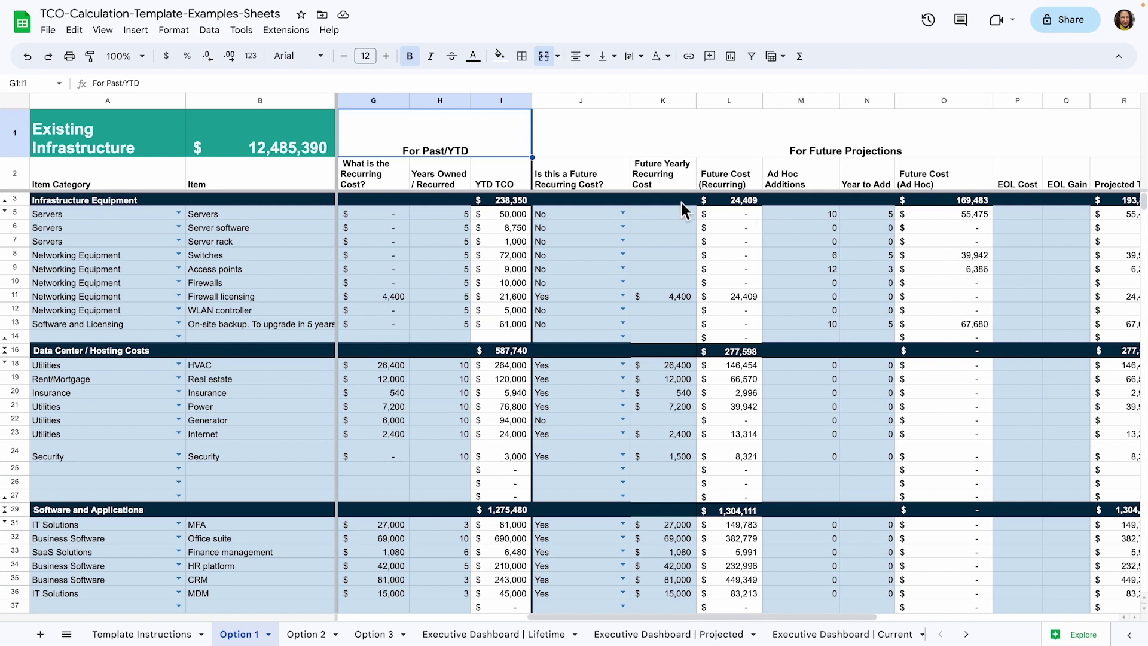
{"action": "left_click_drag", "start_coordinate": [568, 176], "coordinate": [736, 174]}
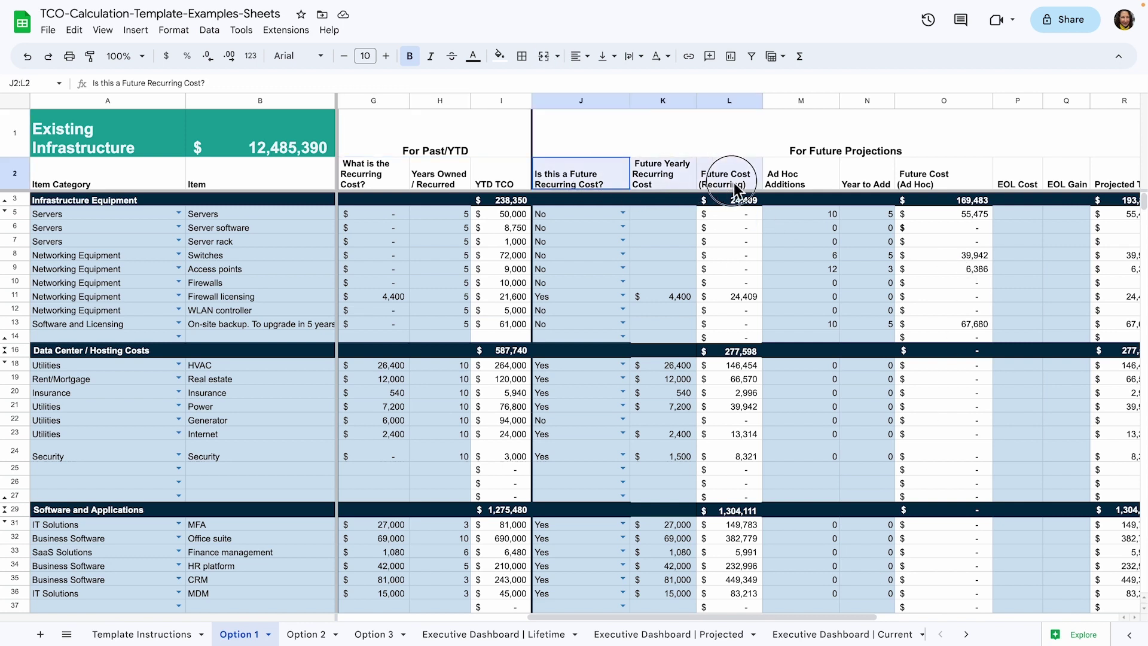
{"action": "left_click", "coordinate": [824, 170]}
{"action": "left_click_drag", "start_coordinate": [850, 172], "coordinate": [949, 174]}
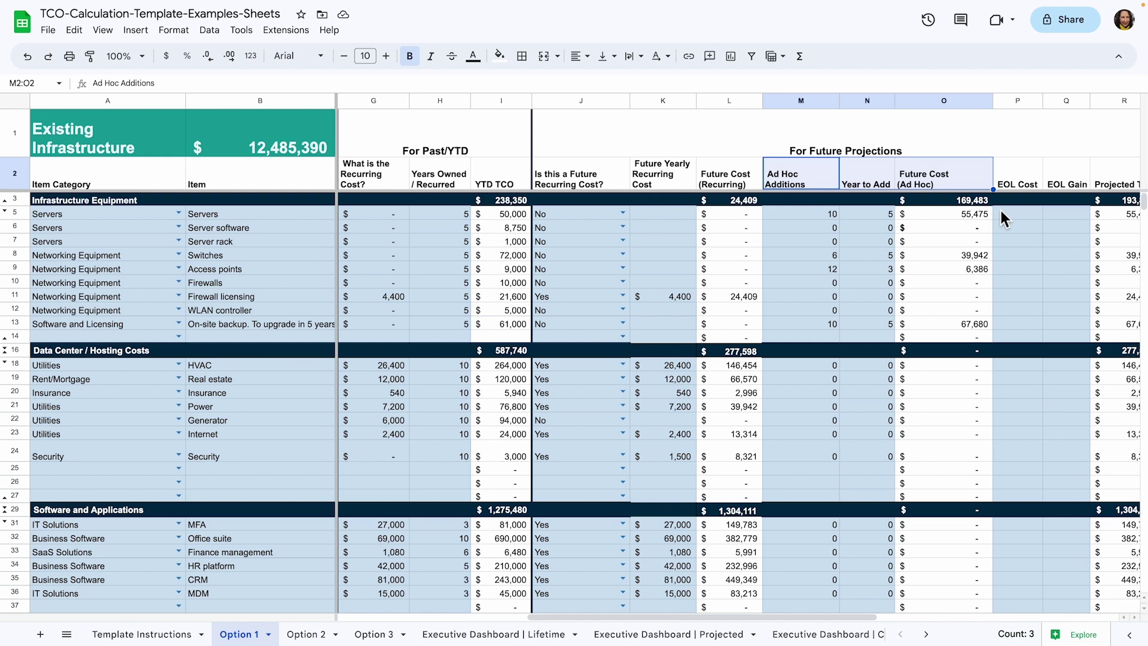
{"action": "left_click", "coordinate": [1020, 183]}
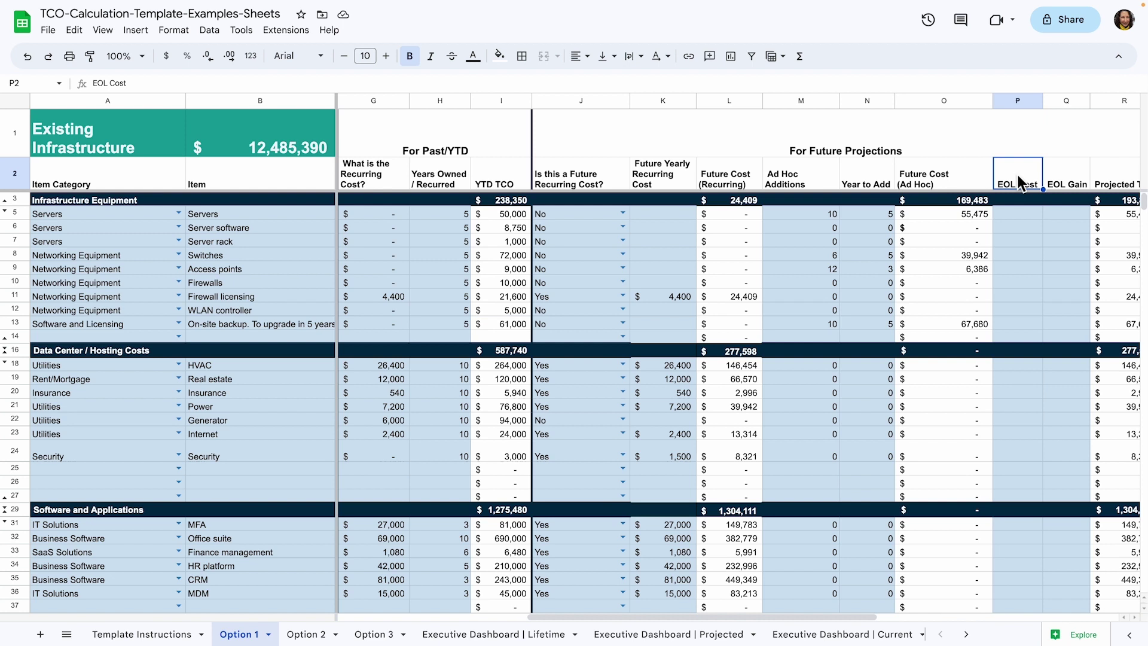
{"action": "left_click", "coordinate": [1067, 171]}
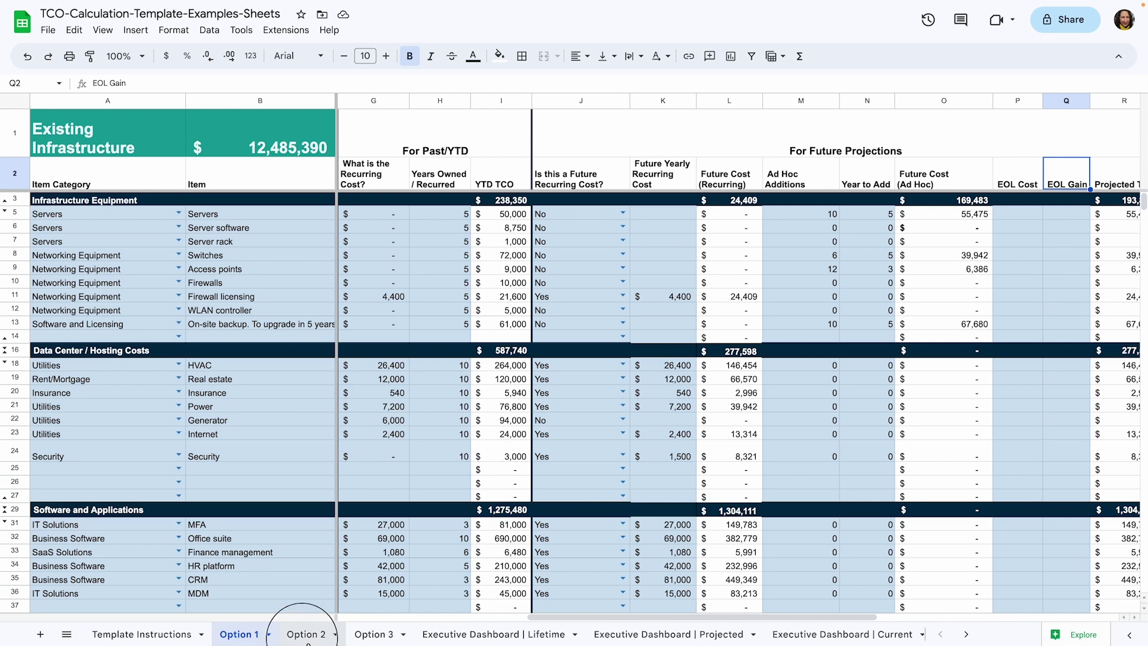
Step past Option 2 and Option 3 to the Executive Dashboard | Lifetime comparison ($12,485,390 vs $5,529,437).
{"action": "left_click", "coordinate": [306, 640]}
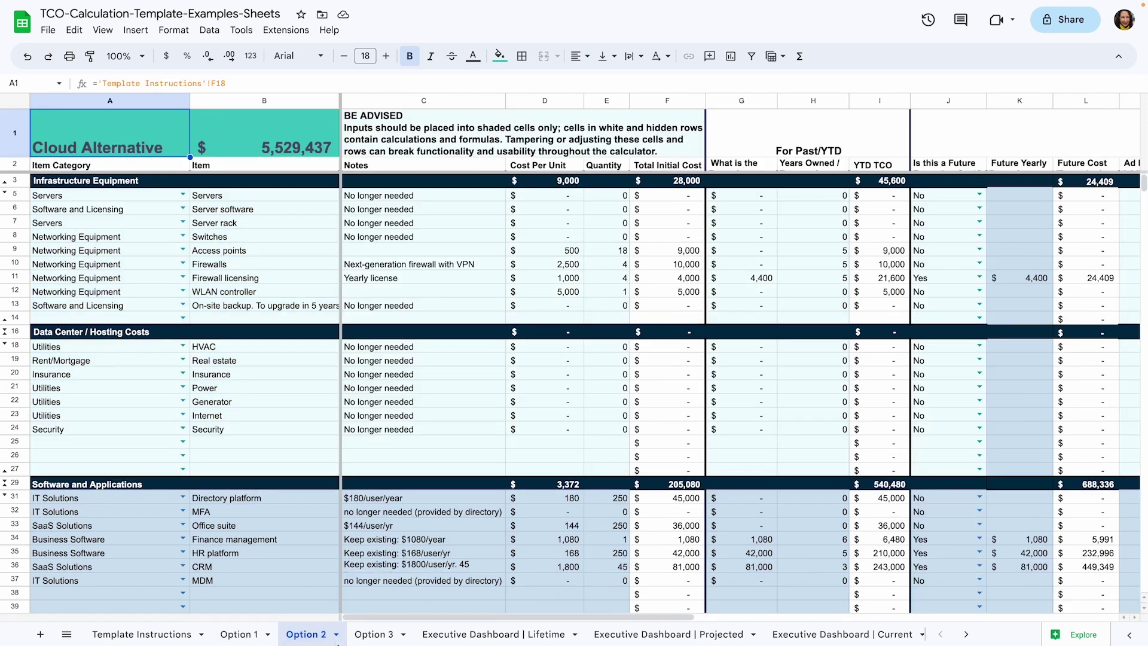
{"action": "left_click", "coordinate": [376, 637]}
{"action": "left_click", "coordinate": [473, 637]}
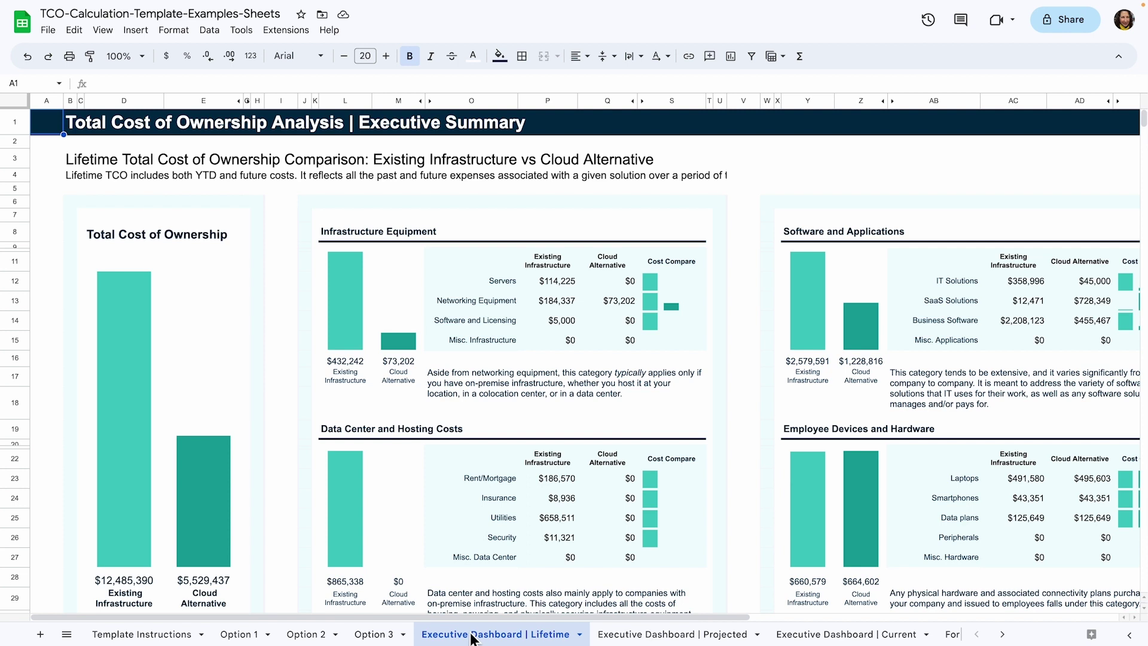
Cycle through the Projected, Current and Lifetime dashboards, ending on Executive Dashboard | Current ($7,696,670 YTD).
{"action": "left_click", "coordinate": [705, 637]}
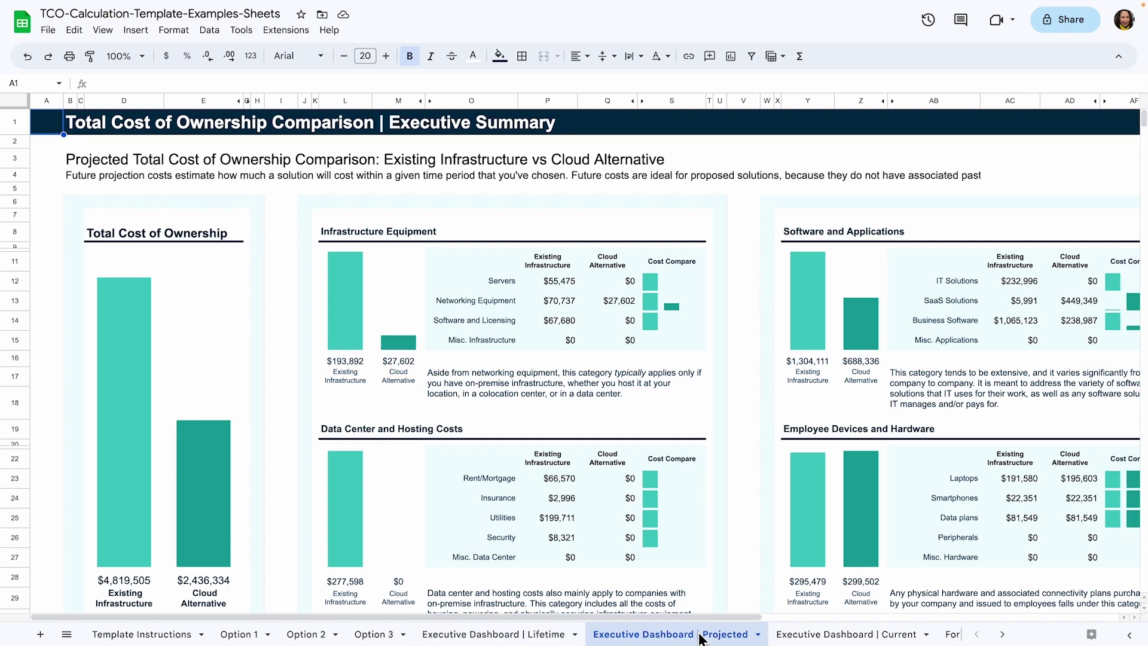
{"action": "left_click", "coordinate": [855, 635]}
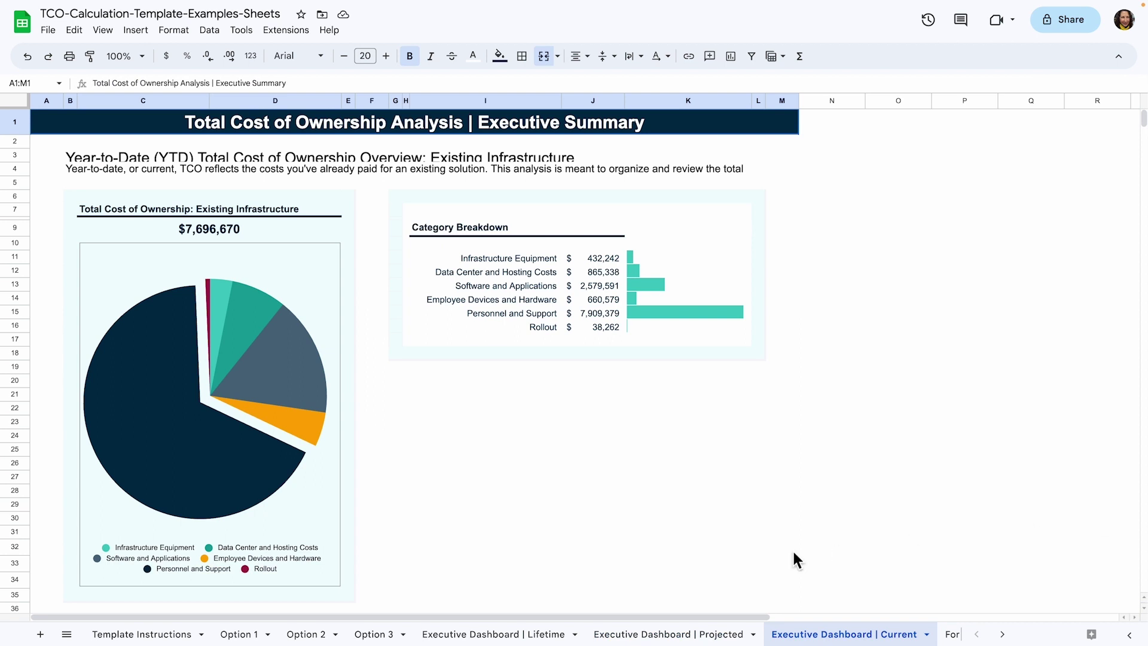
{"action": "left_click", "coordinate": [482, 635]}
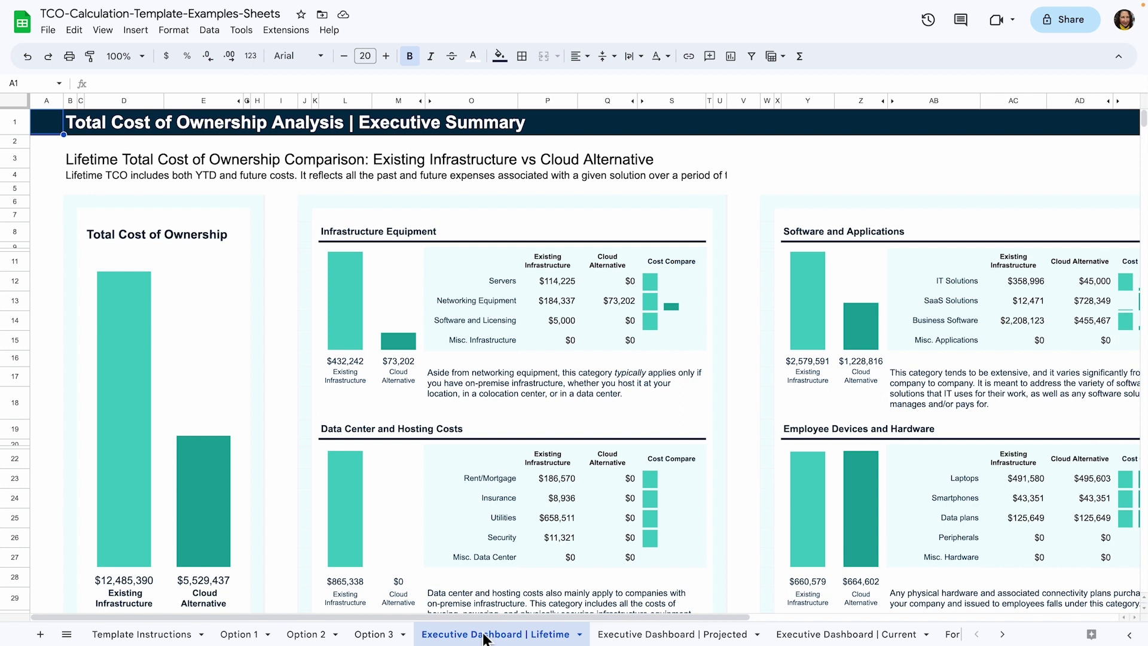
{"action": "left_click", "coordinate": [678, 639]}
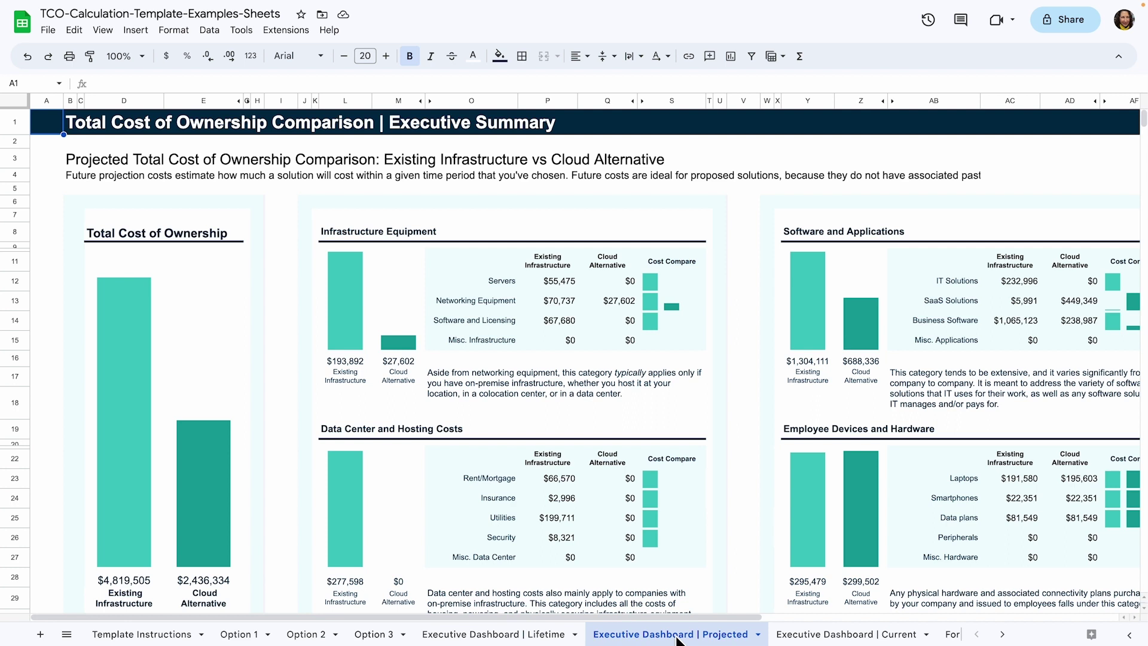
{"action": "left_click", "coordinate": [839, 638]}
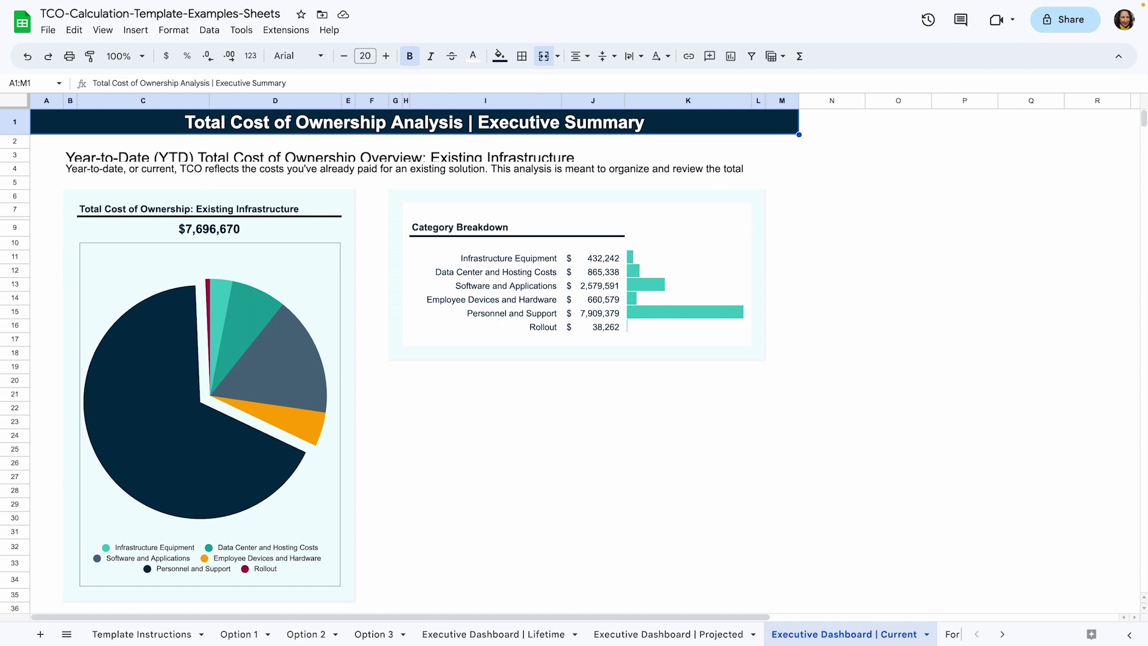
Move to the next sheet, Formulas, with Ctrl+Shift+PageDown.
{"action": "key", "text": "ctrl+shift+Page_Down"}
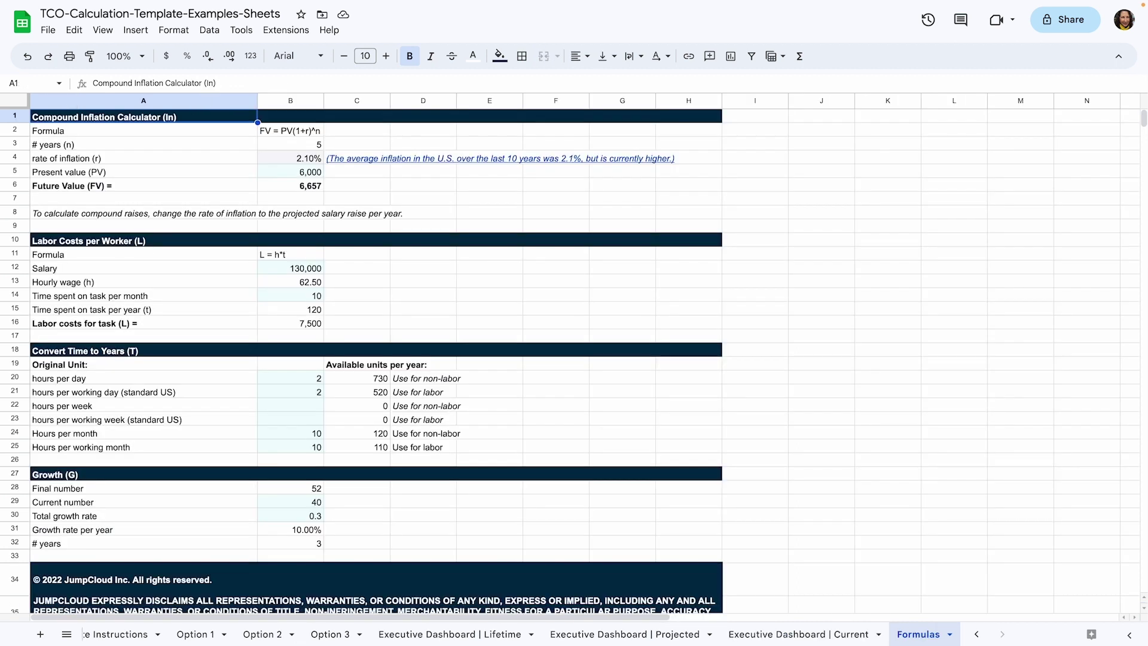